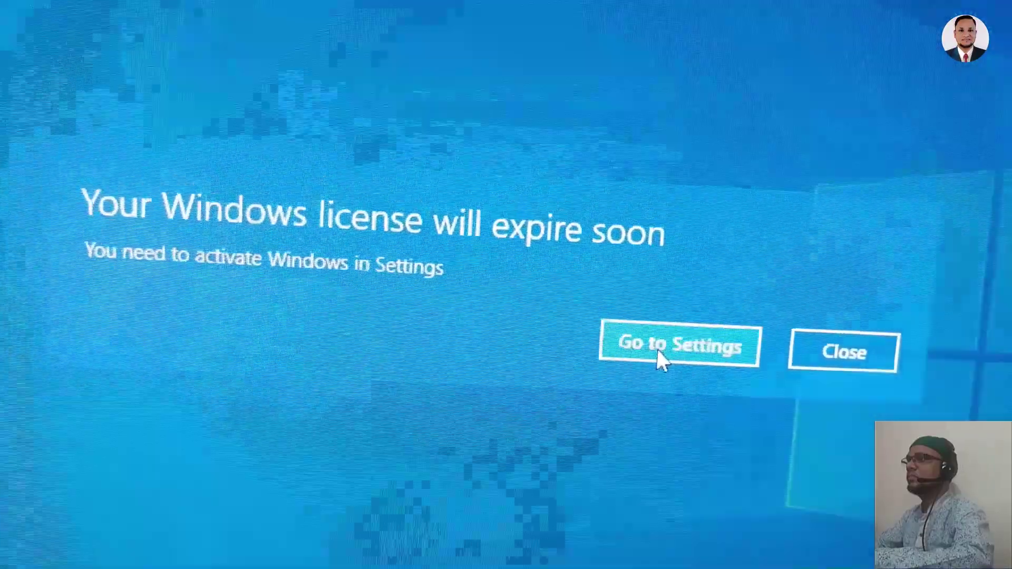
Open the activation settings from the Windows license expiry notice.
left_click(657, 351)
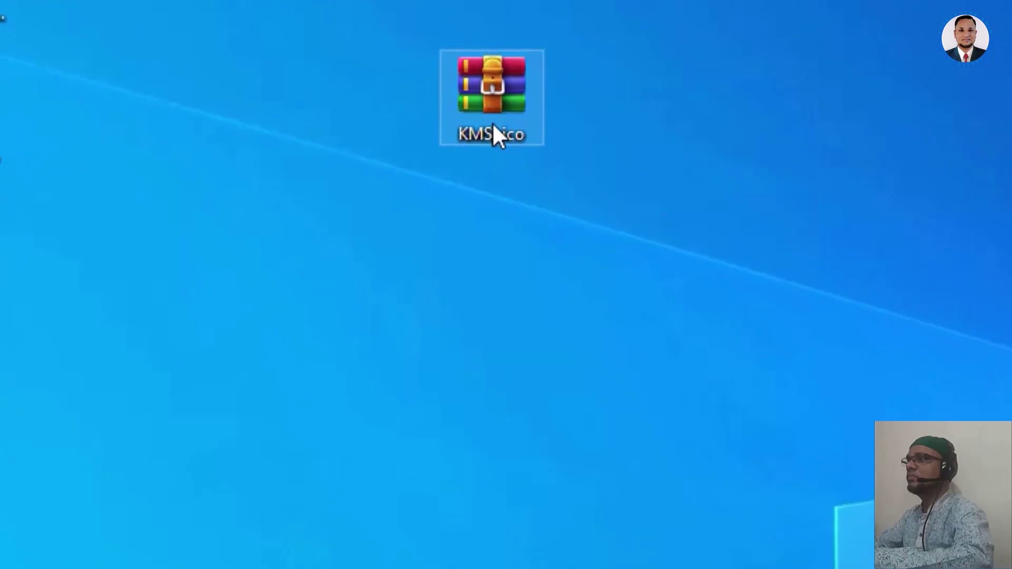
Extract the KMSpico archive into a KMSpico folder on the desktop, entering the archive password, and close the archive window.
right_click(493, 125)
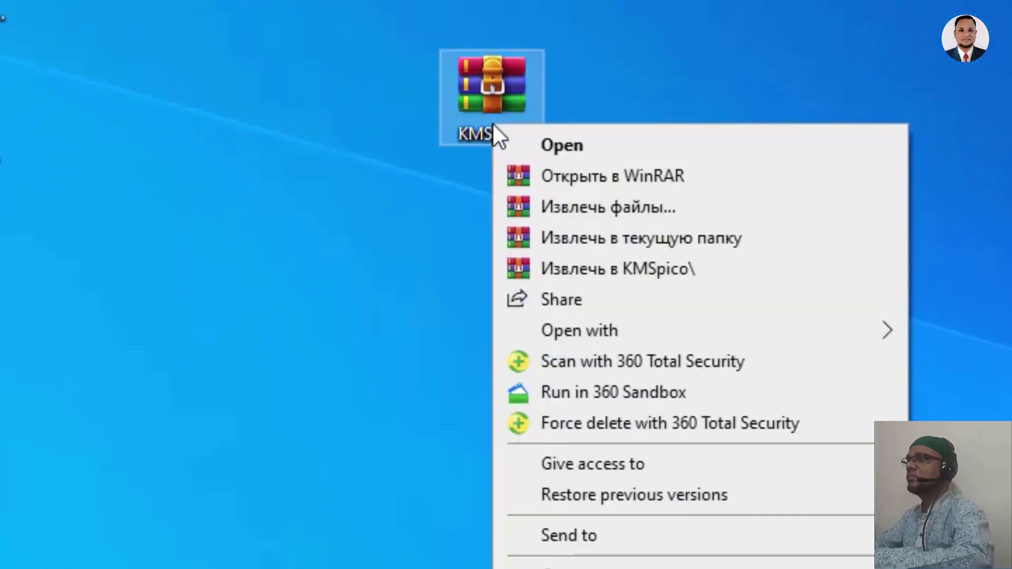
left_click(549, 179)
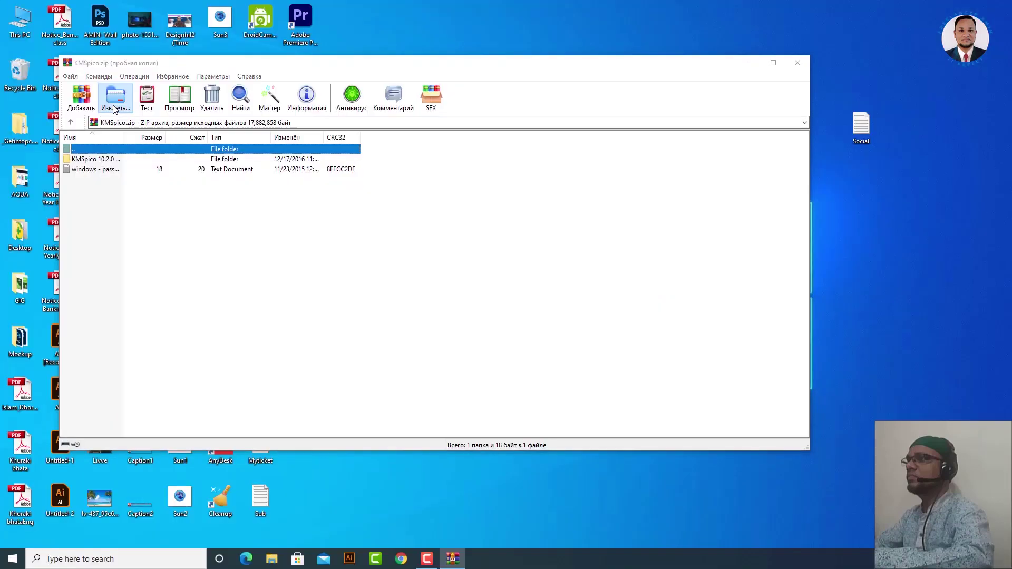
left_click(203, 194)
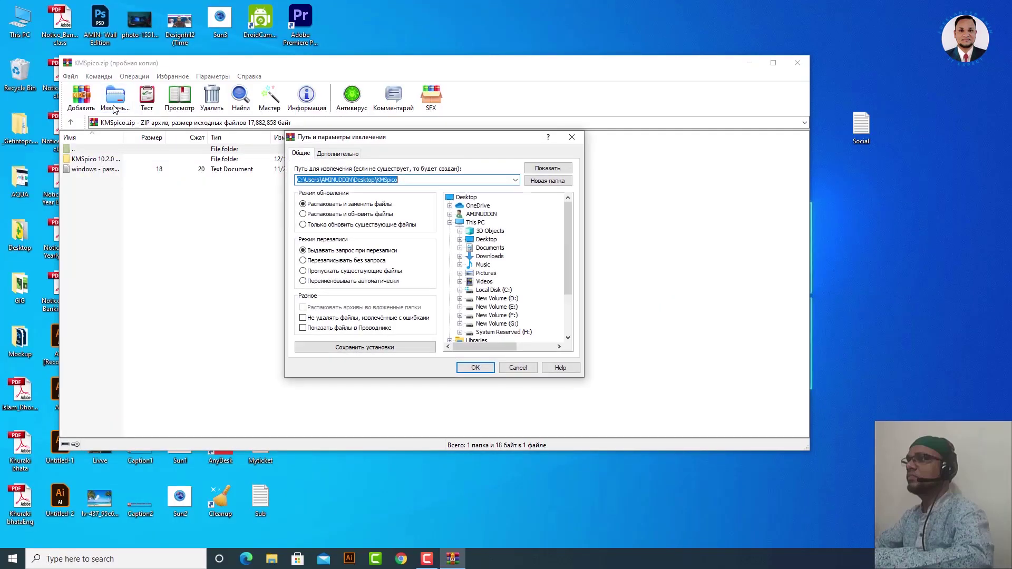
left_click(480, 372)
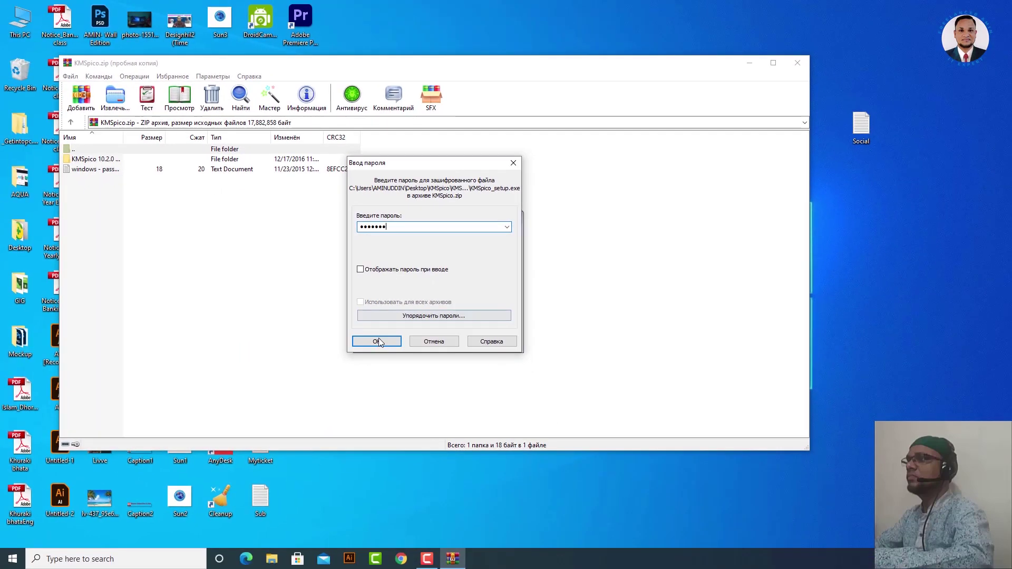
left_click(184, 519)
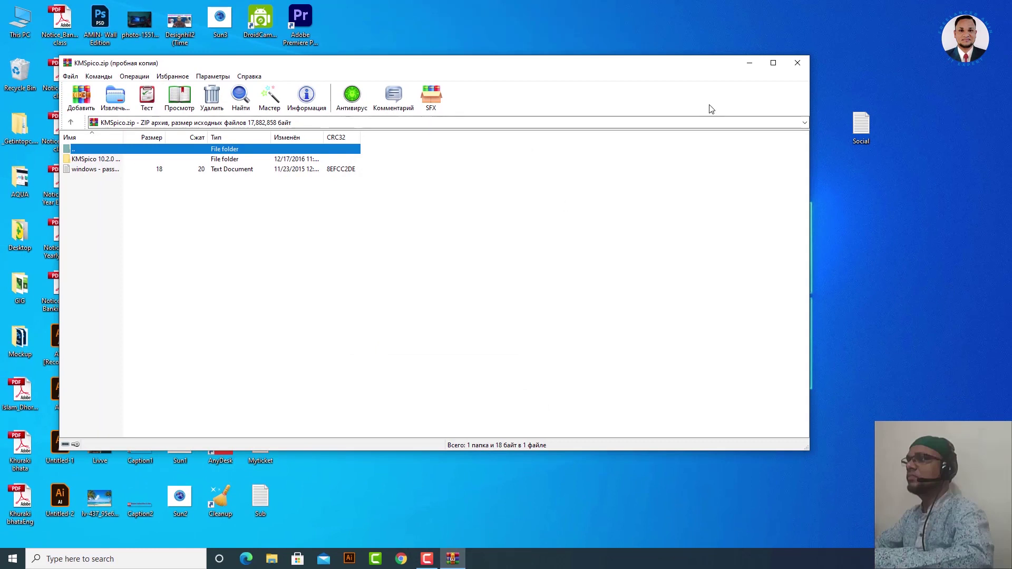
left_click(797, 63)
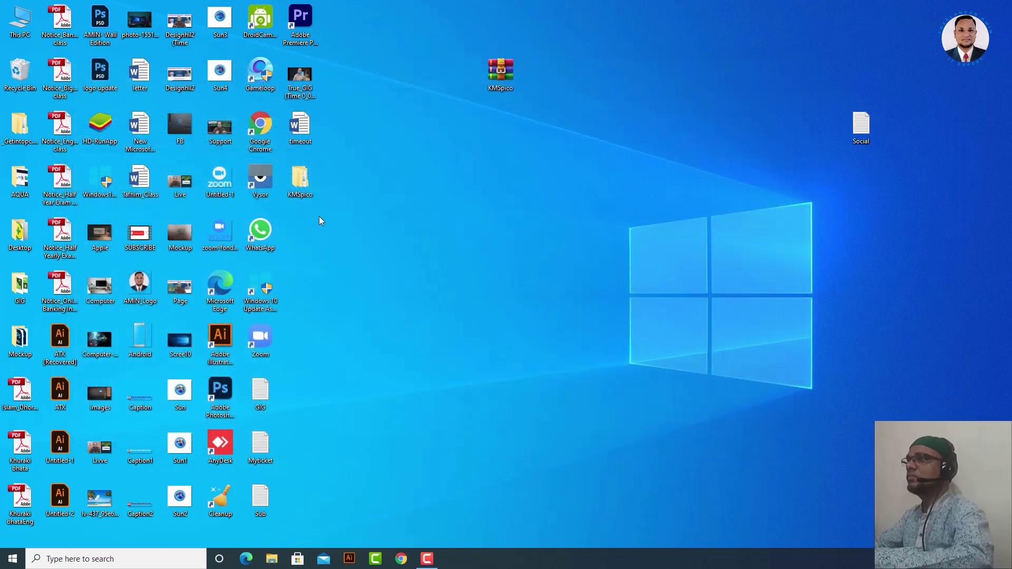
Launch KMSpico_setup from the KMSpico Install folder inside the extracted KMSpico 10.2.0 Final + Portable folder.
double_click(296, 184)
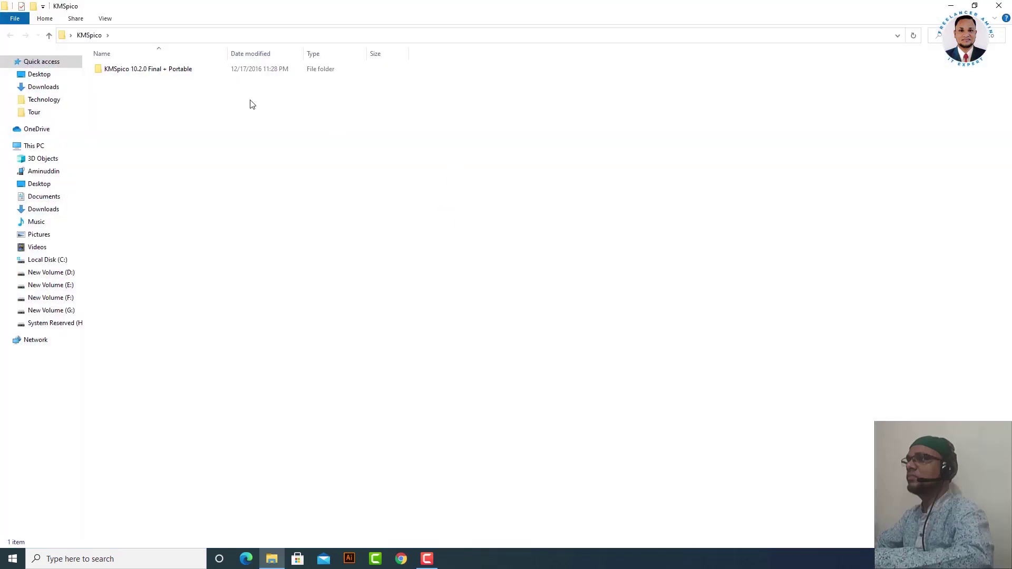
right_click(155, 69)
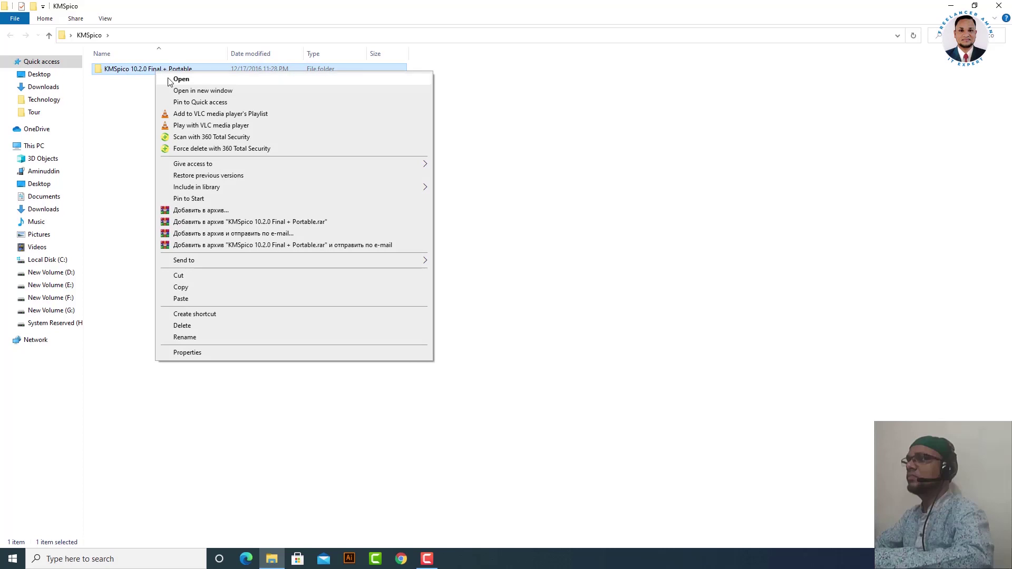
left_click(179, 80)
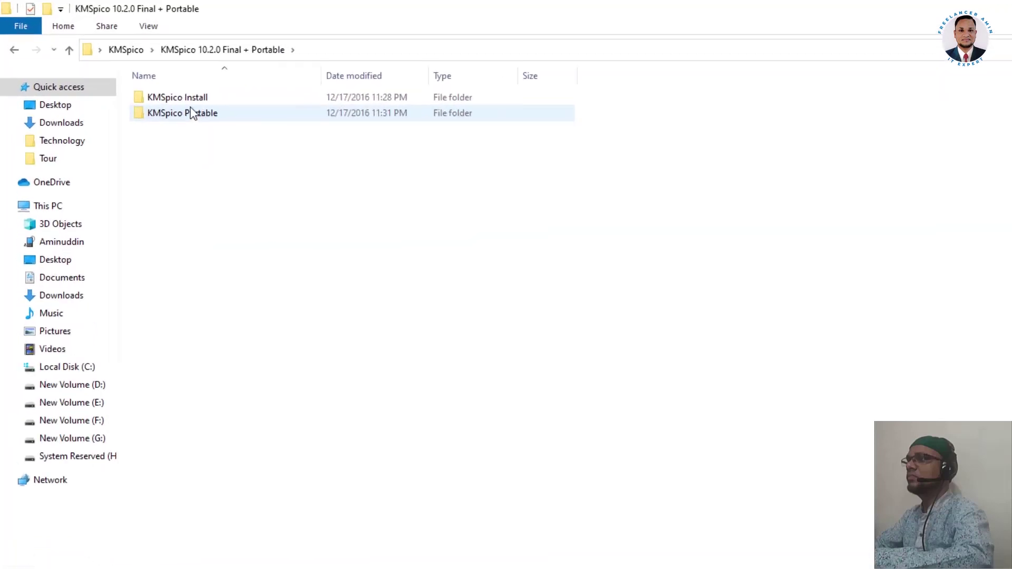
double_click(186, 98)
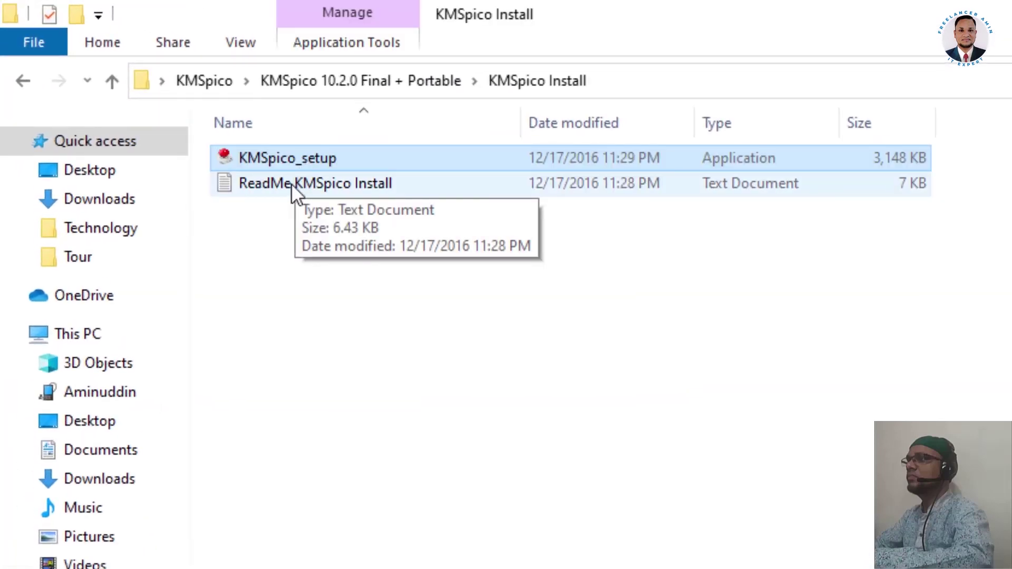
double_click(296, 157)
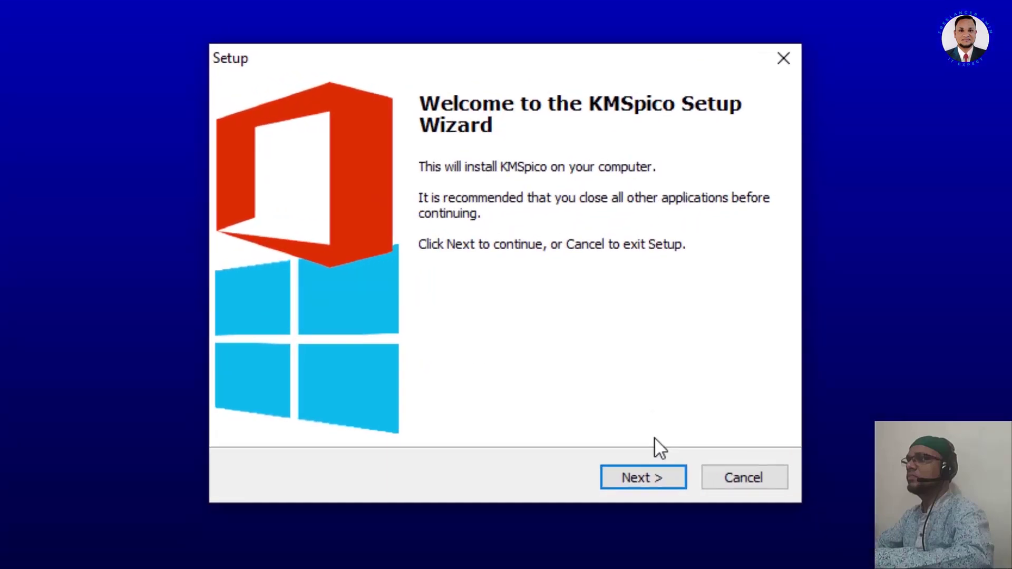
Accept the license agreement in the KMSpico setup wizard and continue with the Start Menu folder KMSpico.
left_click(578, 378)
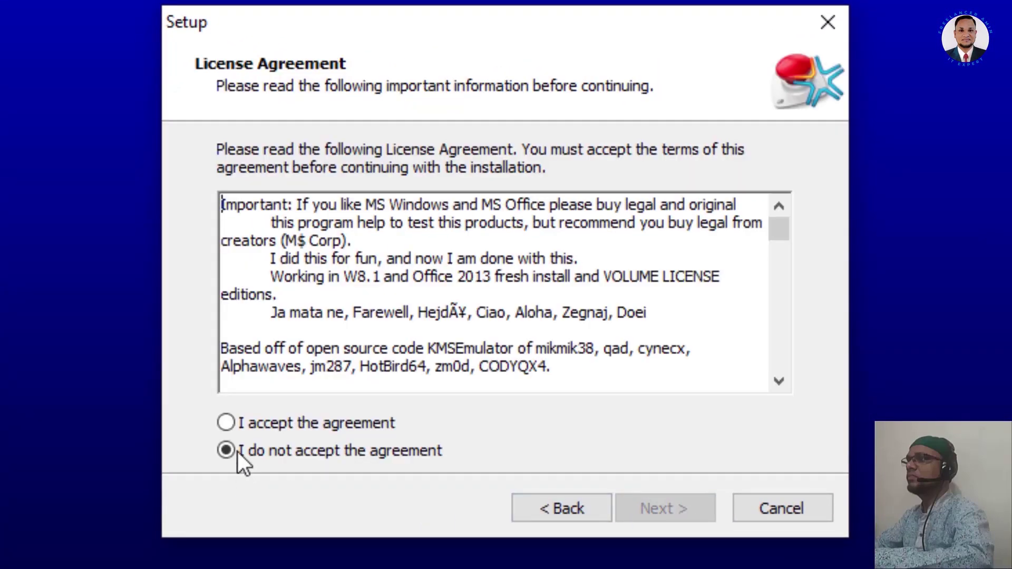
left_click(226, 422)
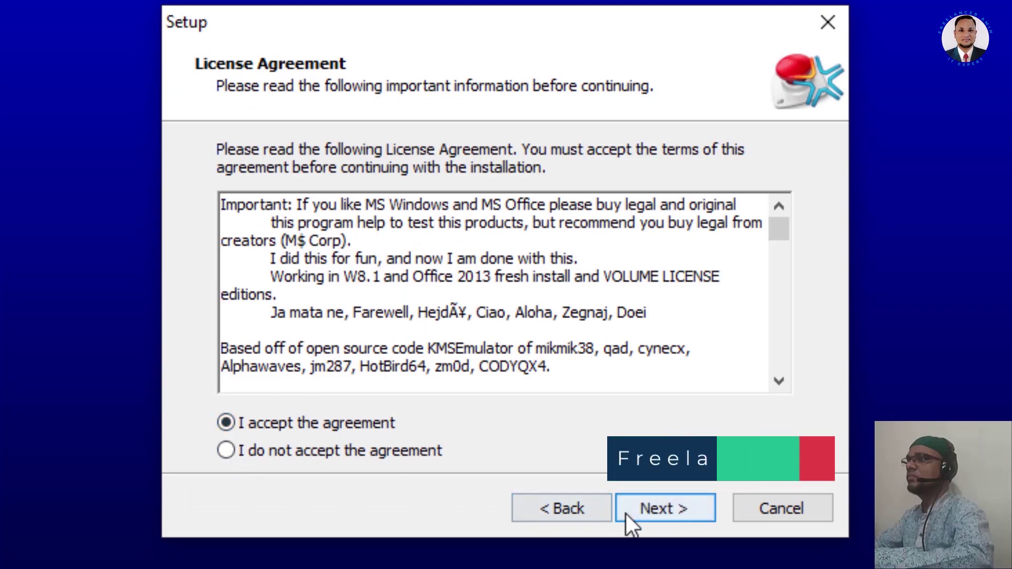
left_click(662, 512)
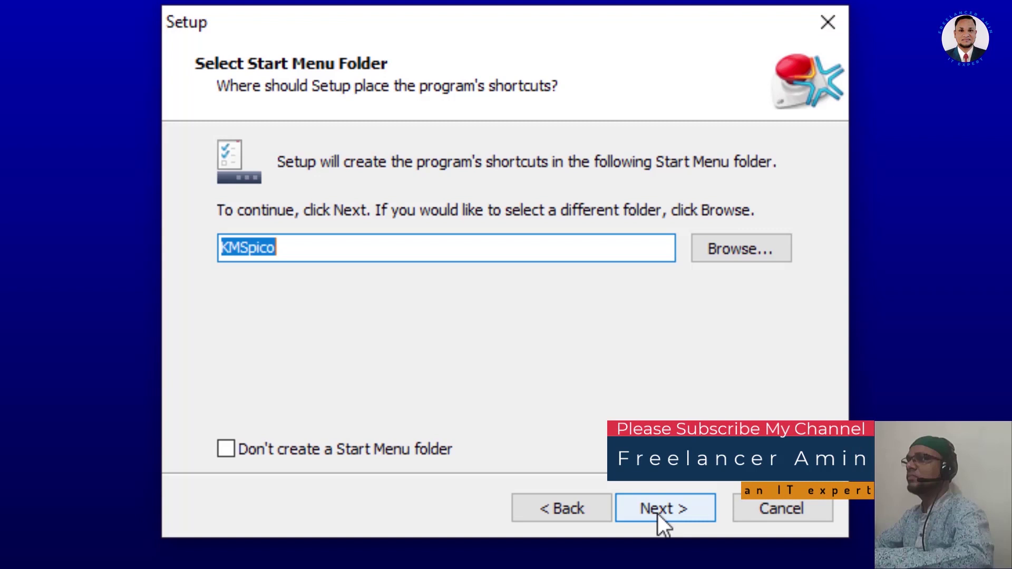
left_click(656, 513)
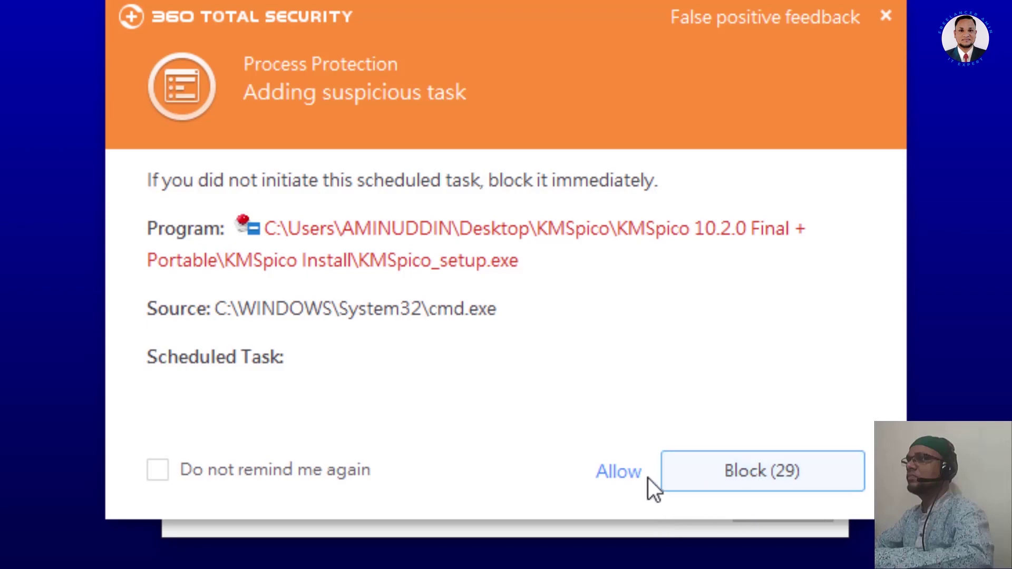
Allow the setup's scheduled task in 360 Total Security and choose Allow all for its registry modifications.
left_click(616, 473)
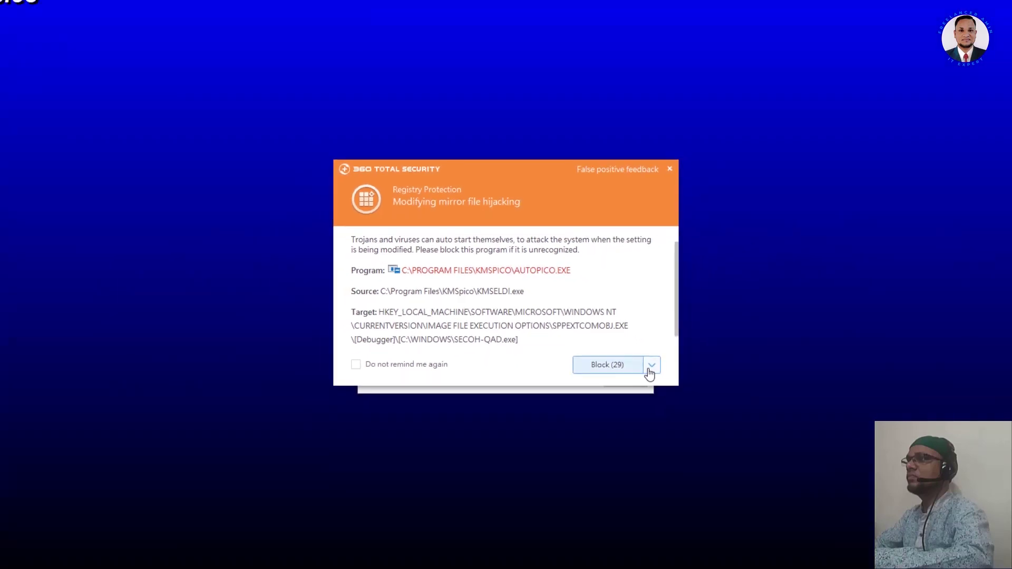
left_click(634, 357)
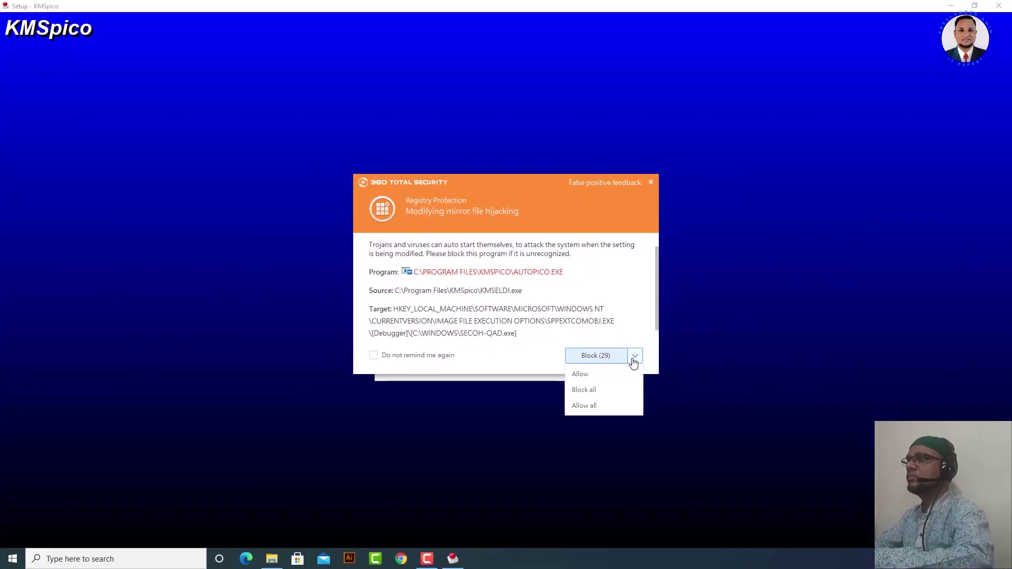
left_click(591, 404)
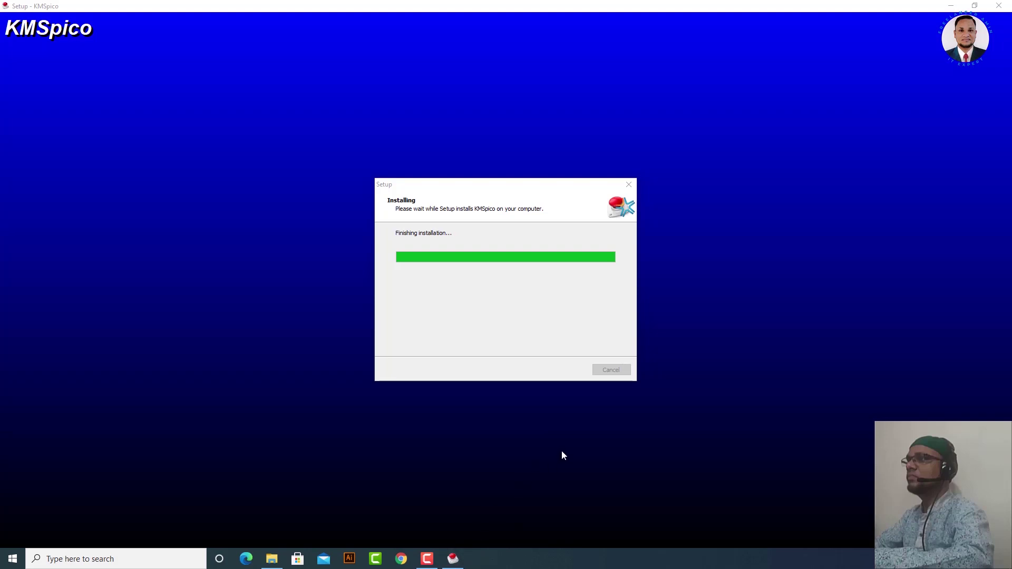
left_click(631, 352)
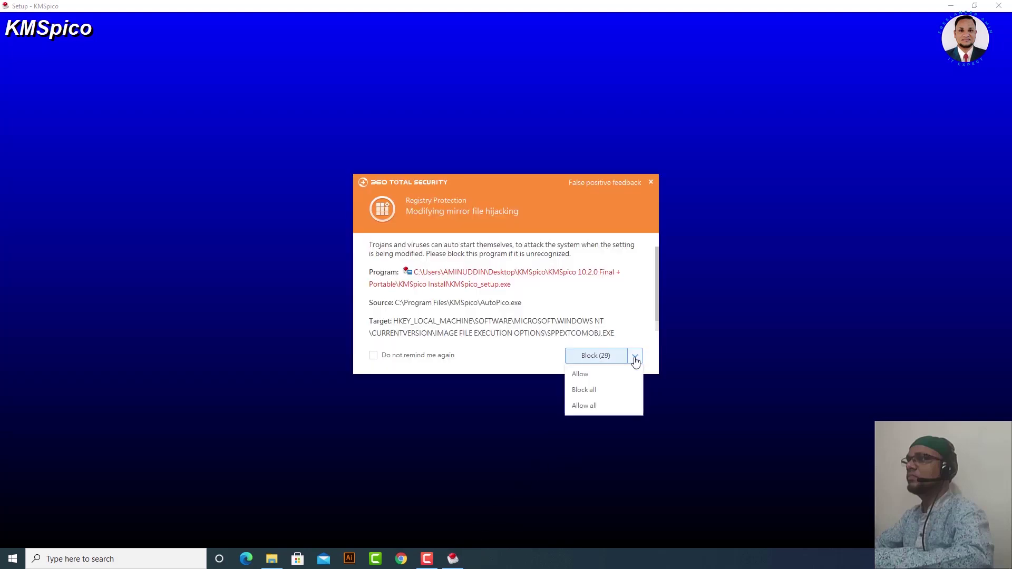
left_click(584, 404)
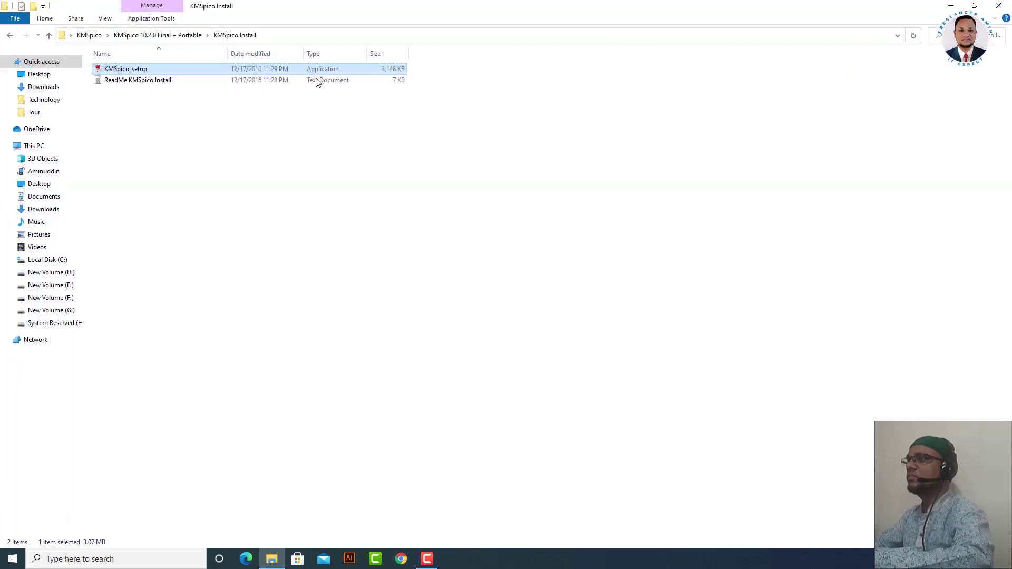
Run AutoPico from the KMSpico Portable folder.
left_click(49, 35)
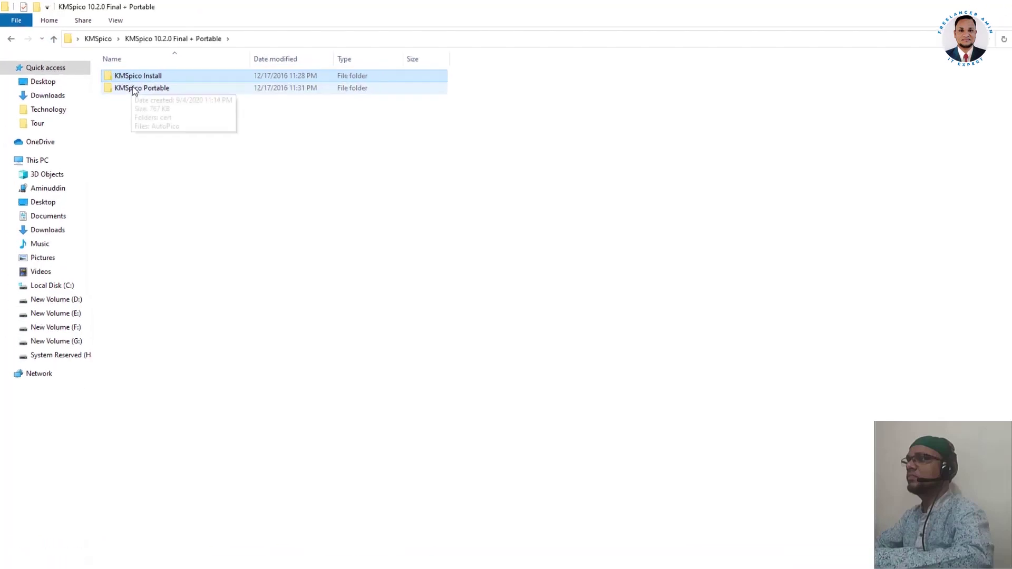
double_click(126, 80)
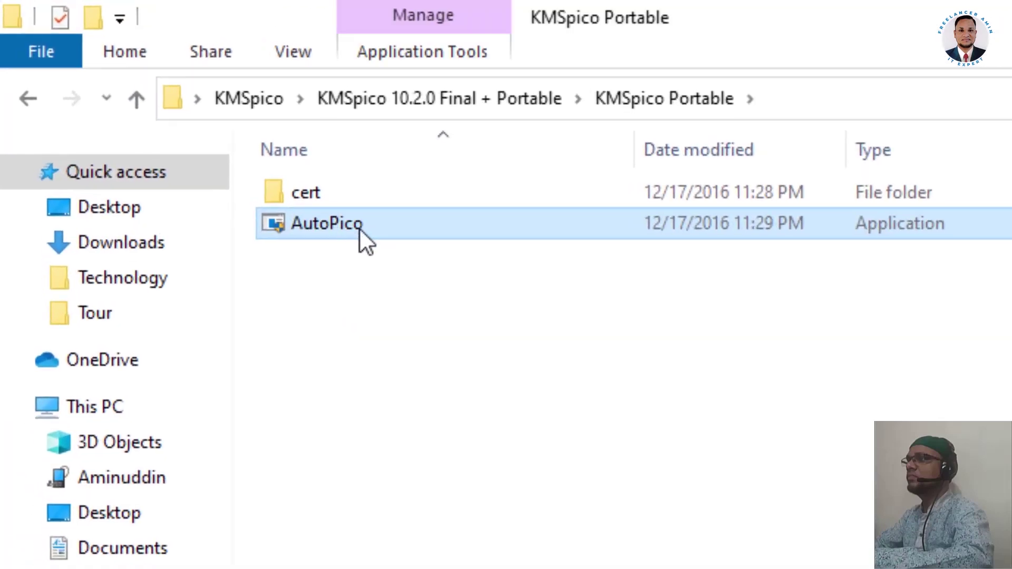
double_click(363, 228)
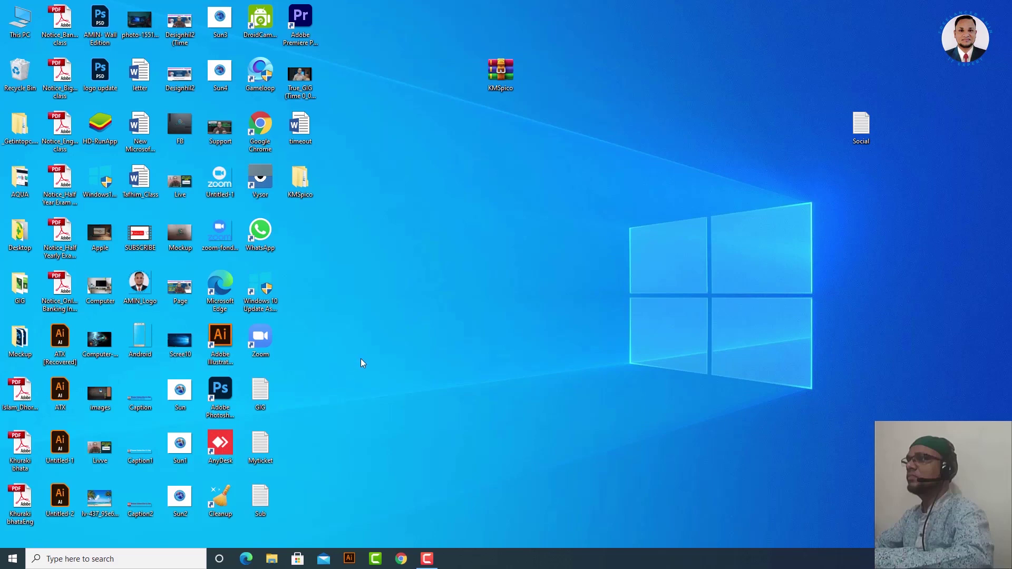
Launch the installed KMSpico program and start its activation process.
left_click(12, 560)
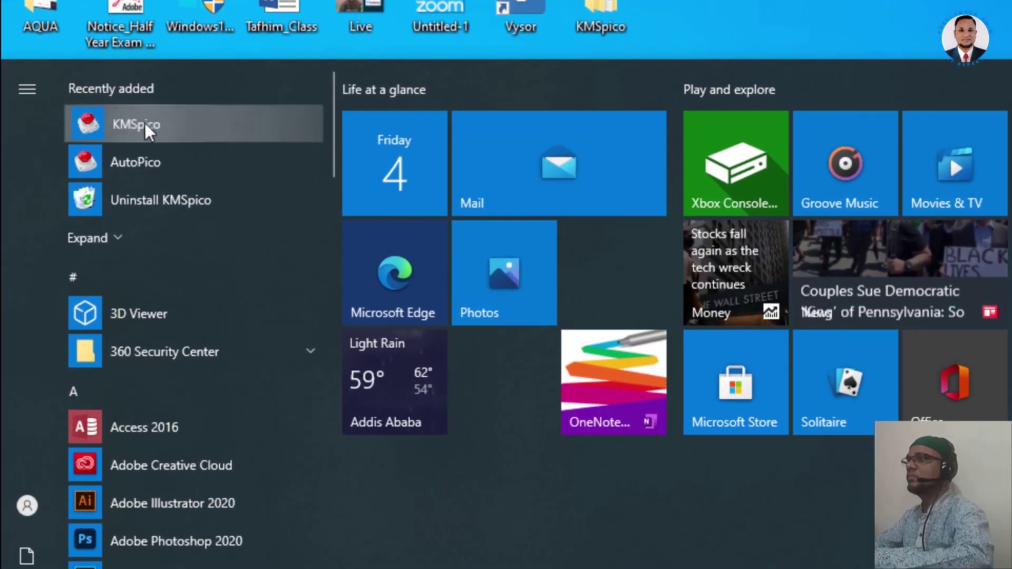
left_click(144, 122)
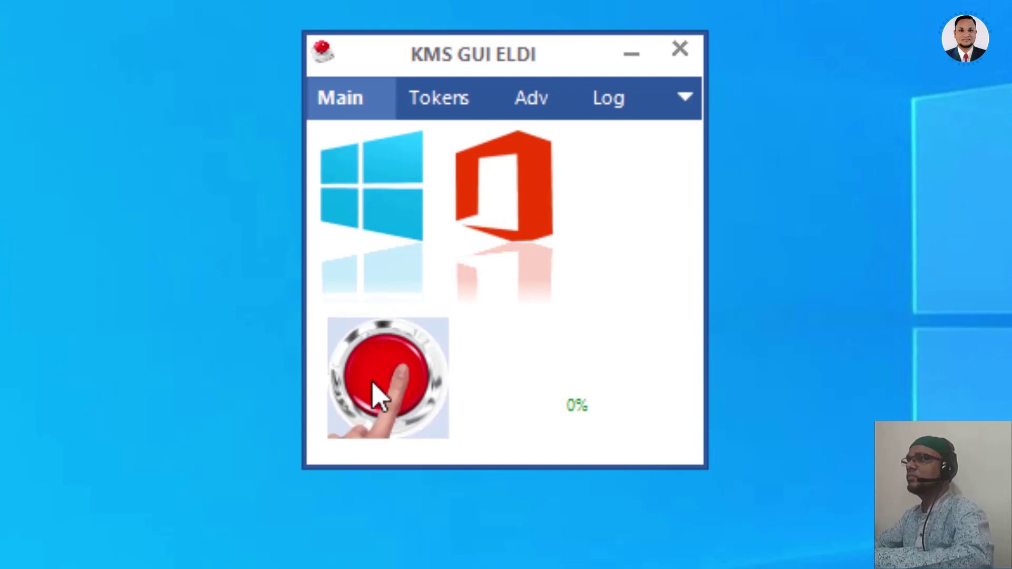
left_click(388, 399)
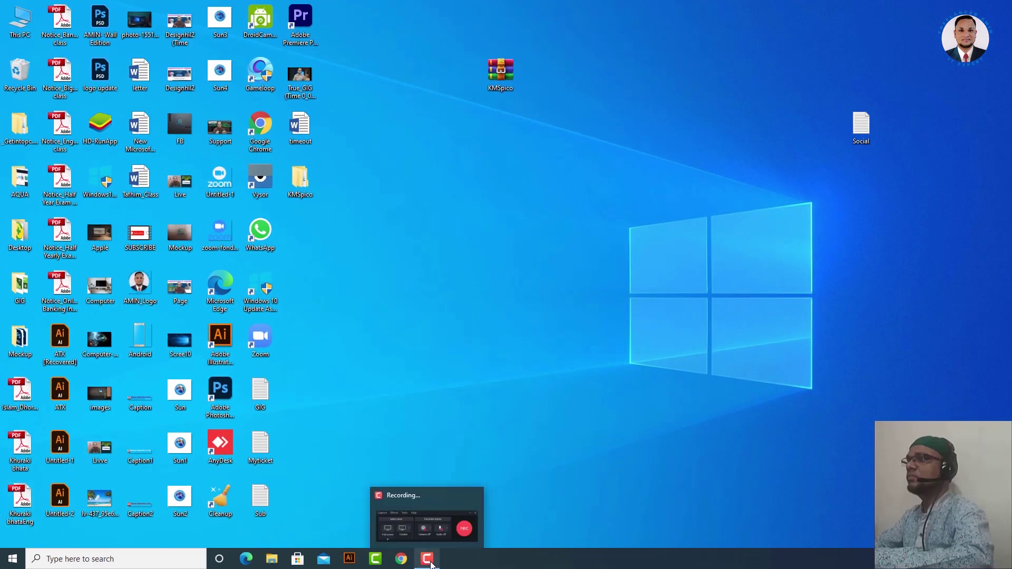
left_click(431, 563)
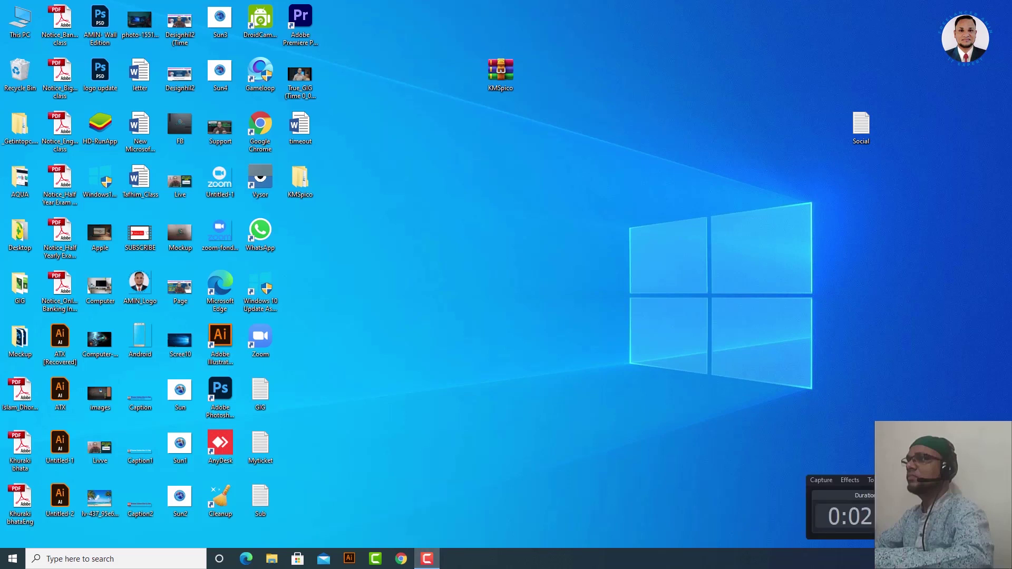
left_click(431, 562)
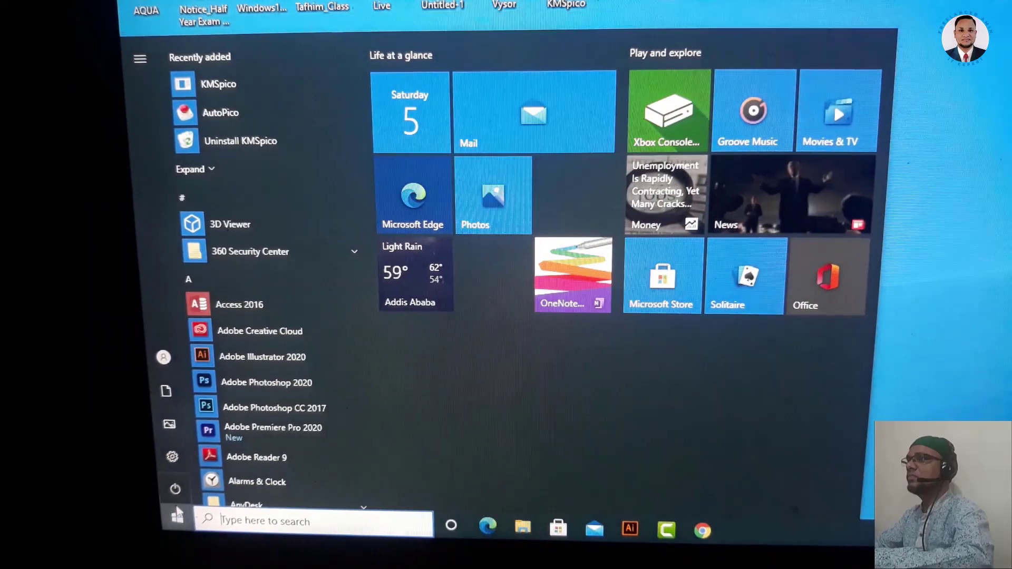
Restart the computer and sign in to Windows with the account password.
left_click(171, 489)
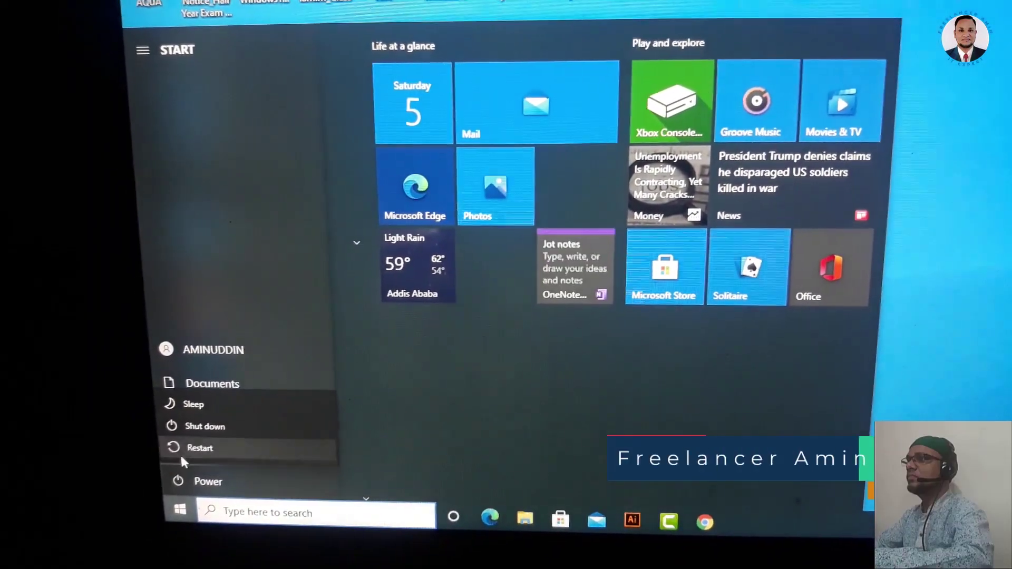
left_click(182, 454)
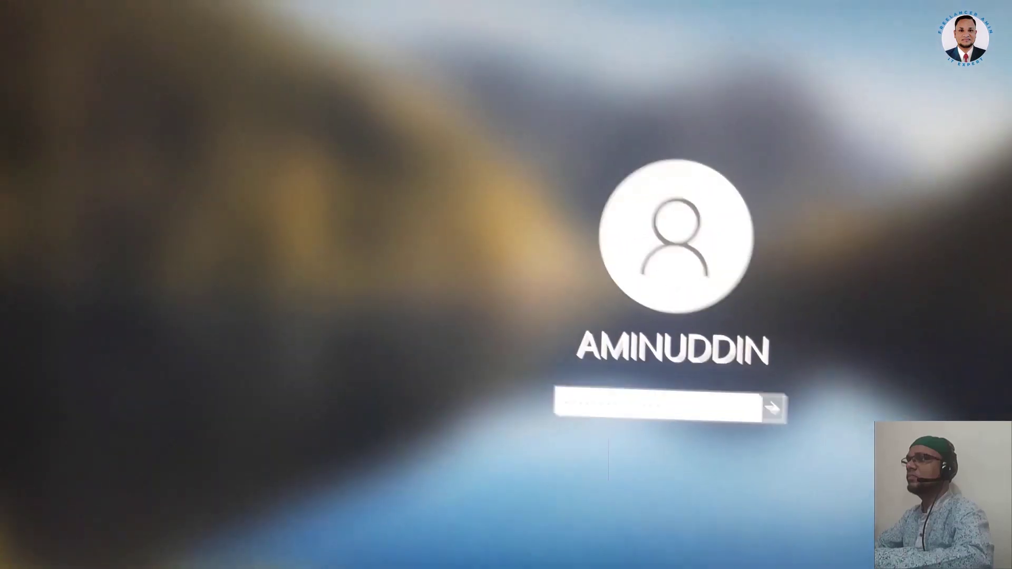
type("••••••••••••••")
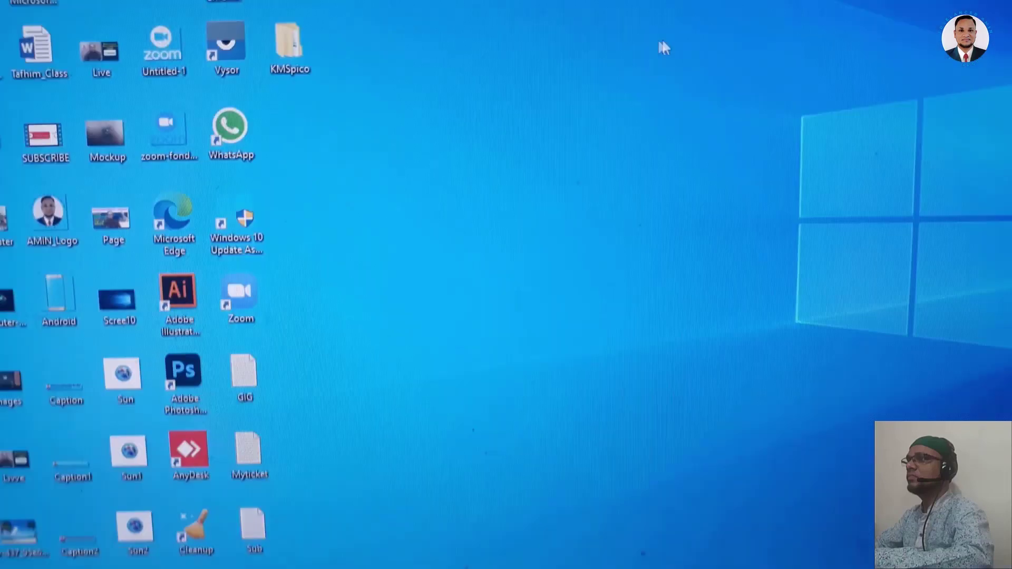
Refresh the desktop.
right_click(578, 163)
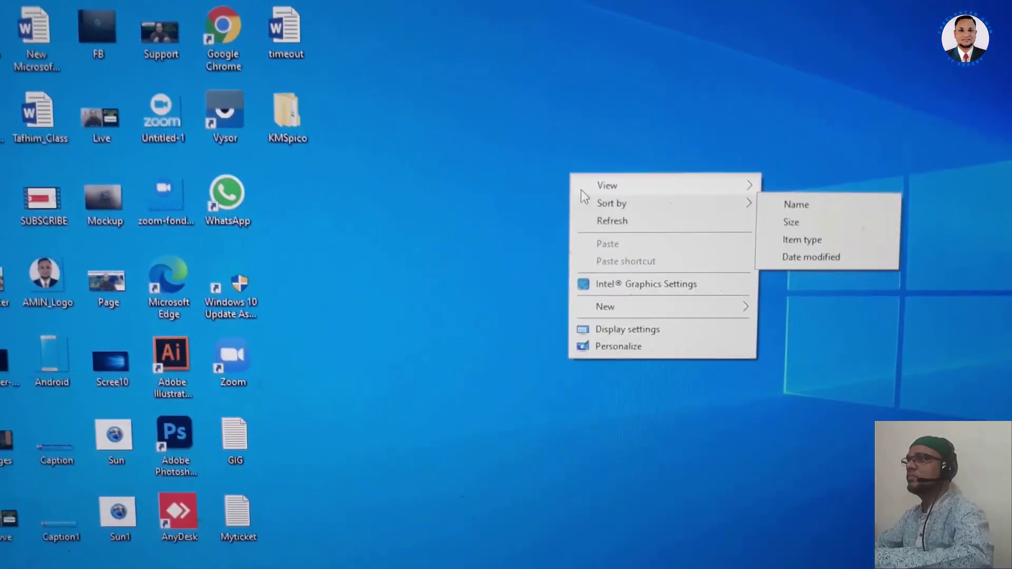
mouse_move(605, 169)
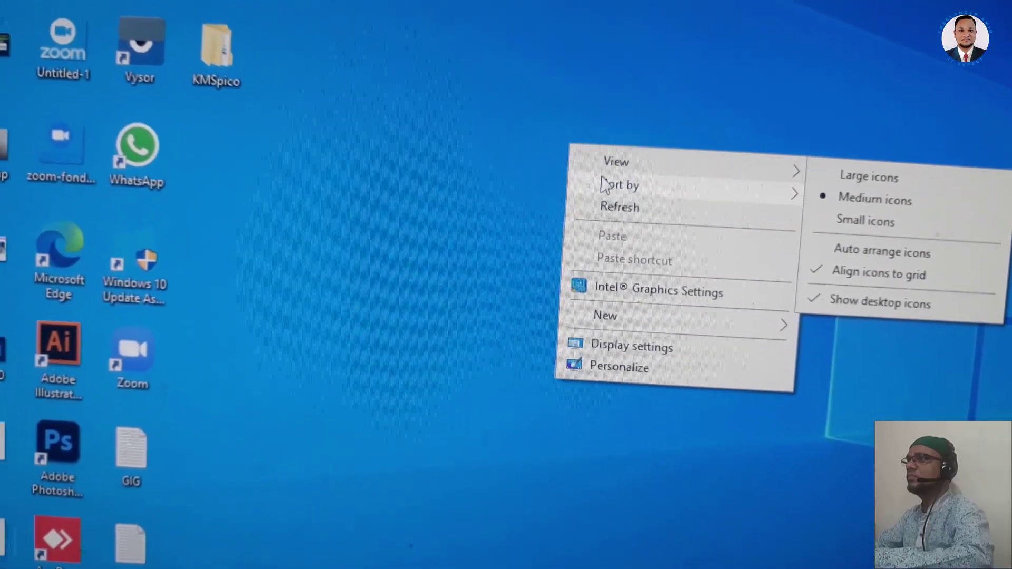
left_click(611, 203)
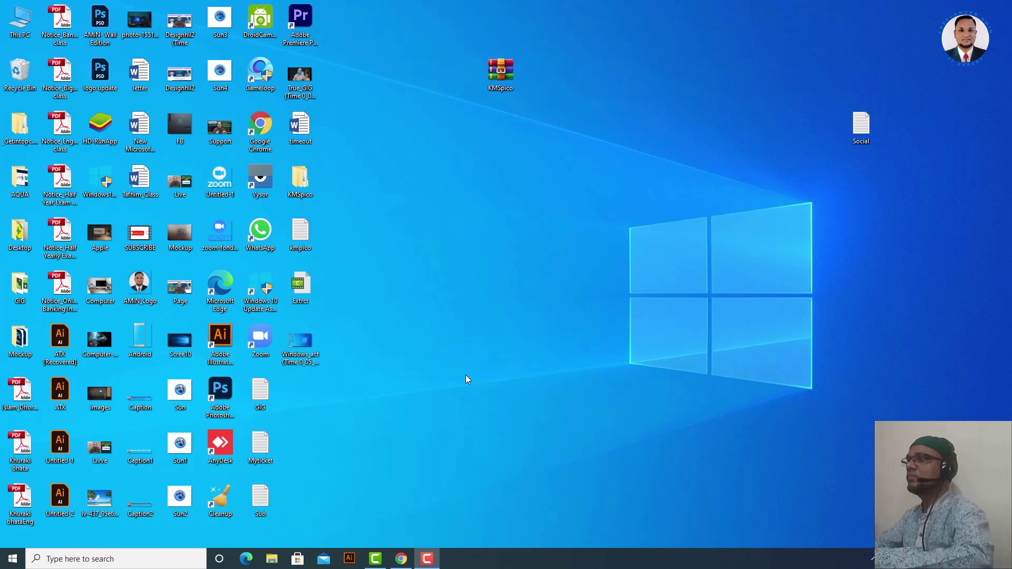
Check the Windows activation status in the properties of This PC, and close the System window.
right_click(23, 36)
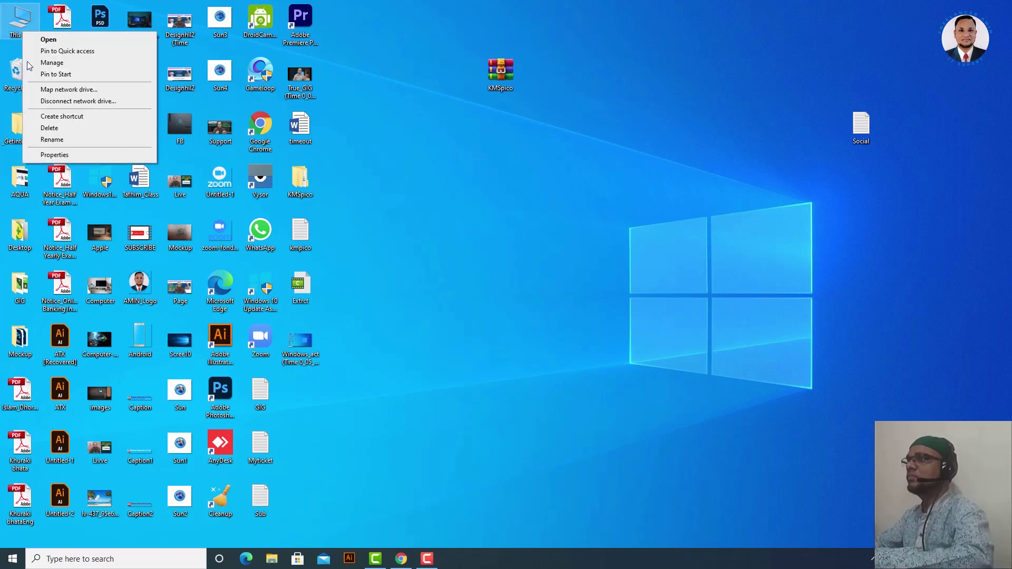
left_click(66, 156)
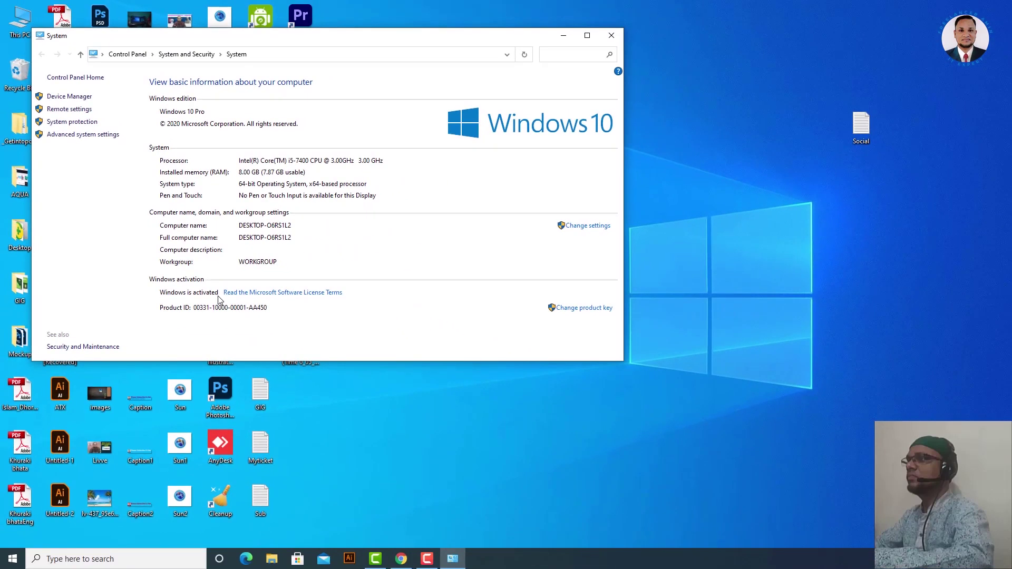
key("alt+F4")
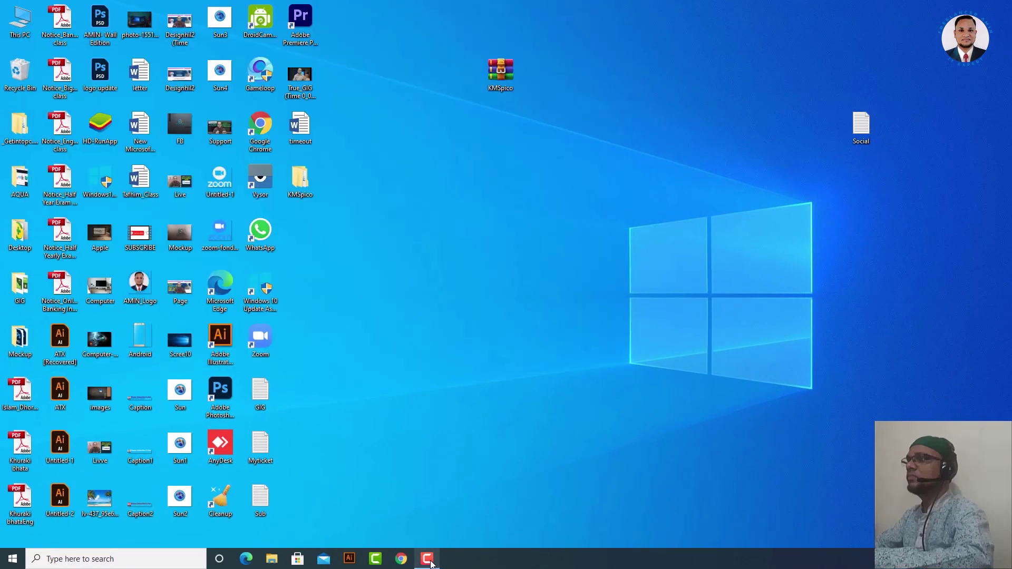